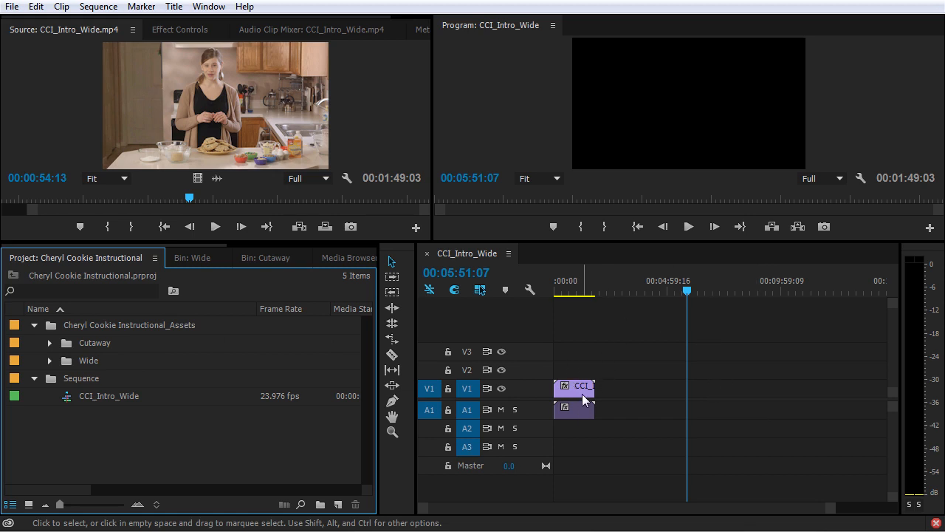
Step: Move the sequence playhead to 00:01:12:02, within the CCI_Intro_Wide.mp4 clip
click(585, 283)
drag(586, 286, 581, 285)
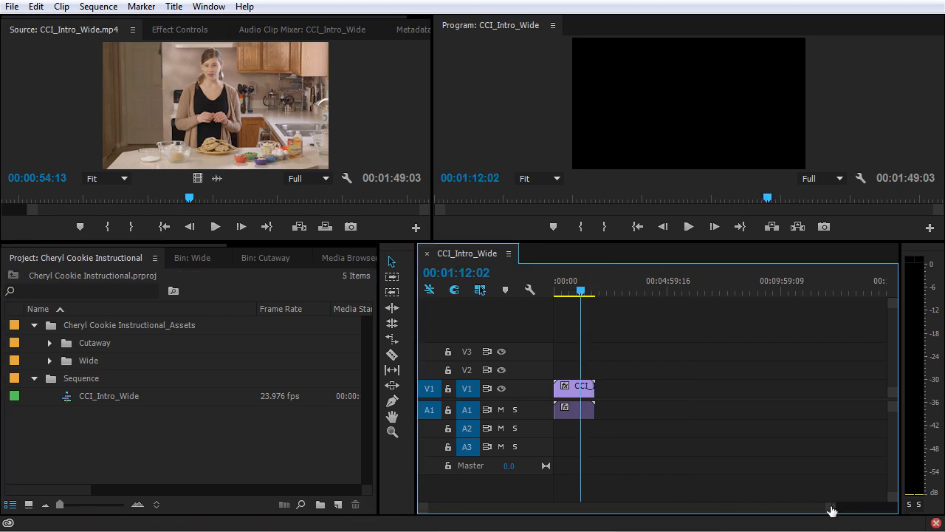
drag(831, 509, 765, 508)
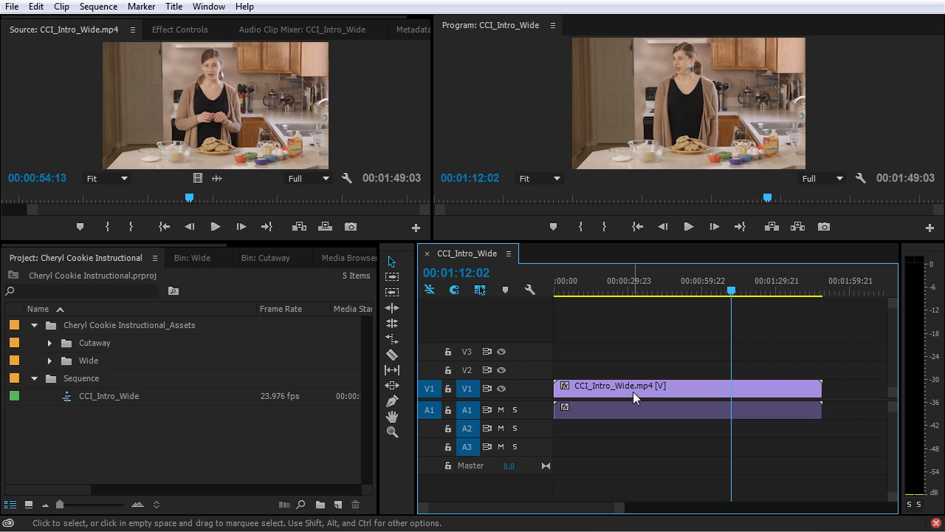
Step: Expand the Wide bin, open CCI_Intro_Wide.mp4 in the Source Monitor and enlarge the monitor area
click(50, 361)
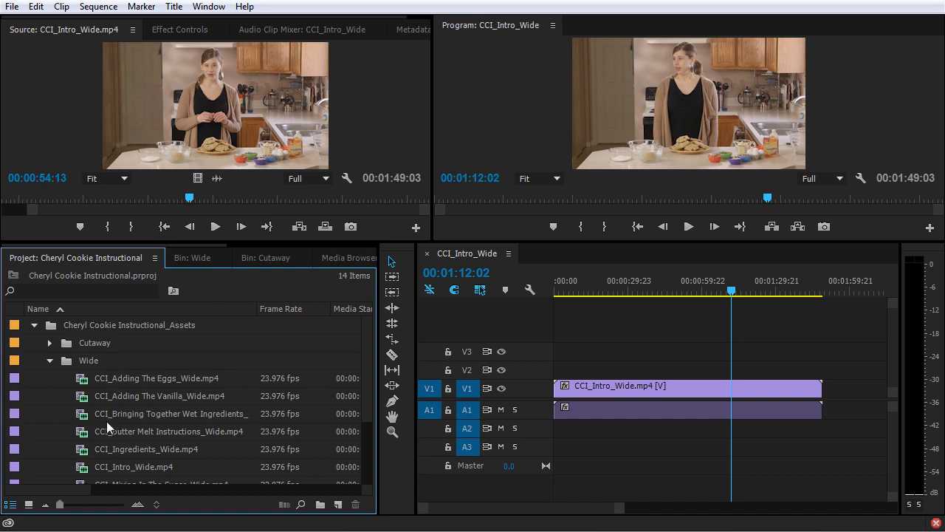
scroll(89, 421, down, 1)
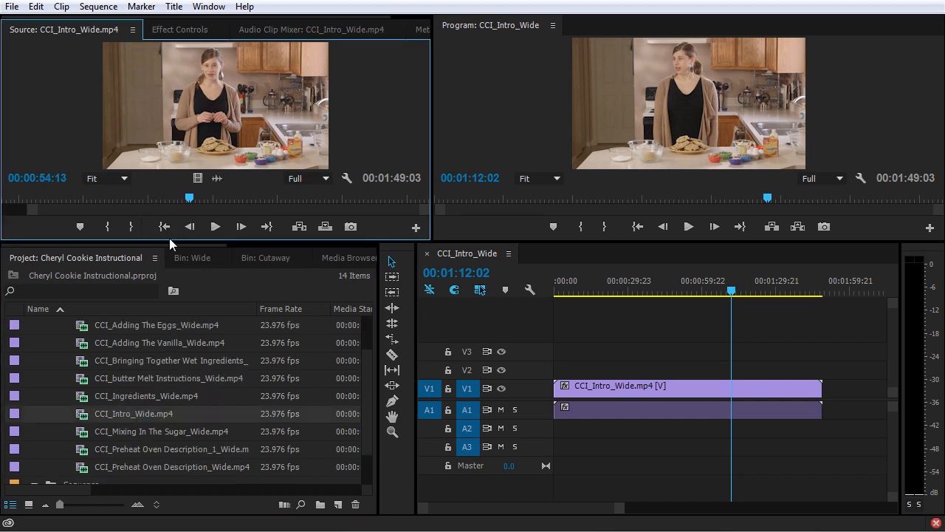
drag(177, 244, 184, 368)
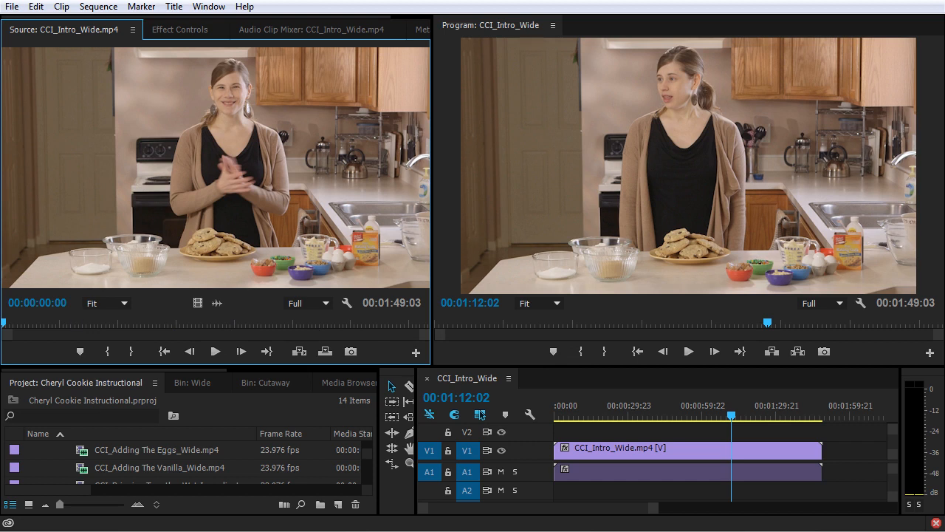
Step: Play through the opening of CCI_Intro_Wide.mp4 in the Source Monitor and mark an In point at 00:00:04:19
key(space)
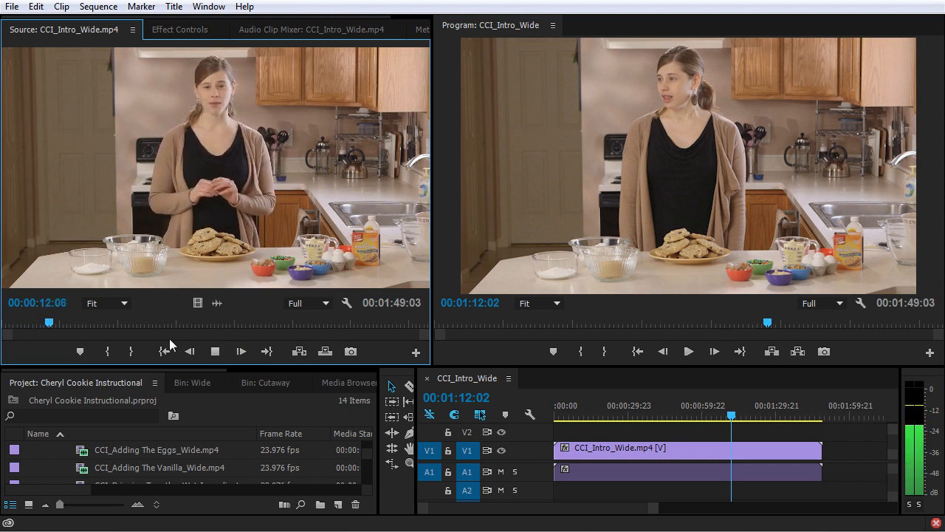
key(space)
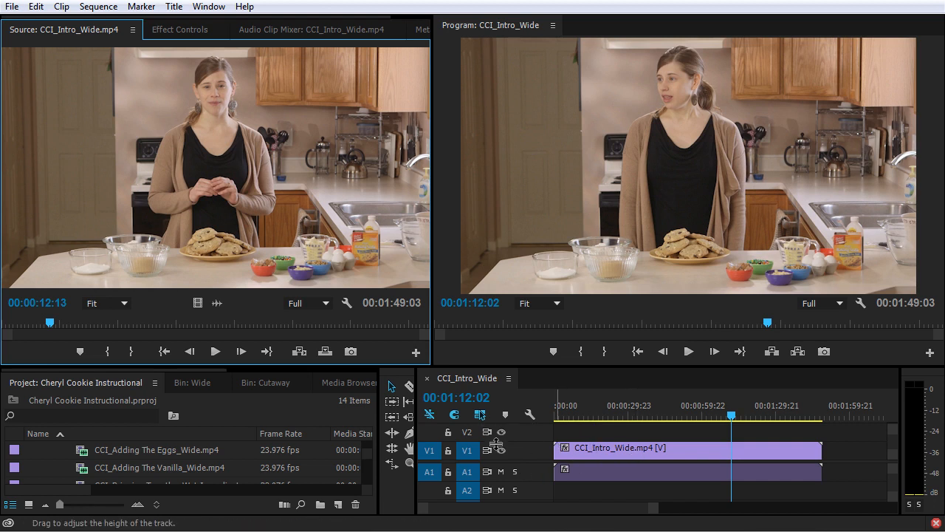
click(850, 450)
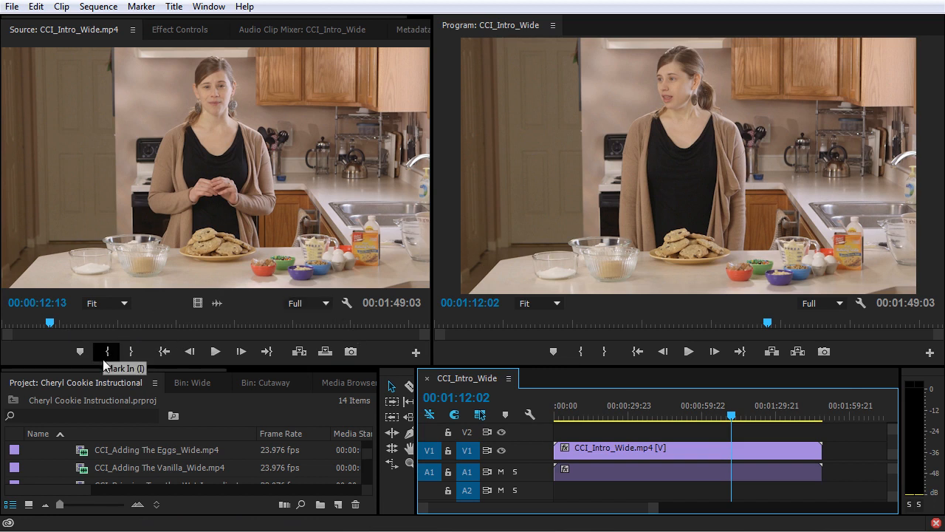
drag(46, 324, 16, 327)
key(space)
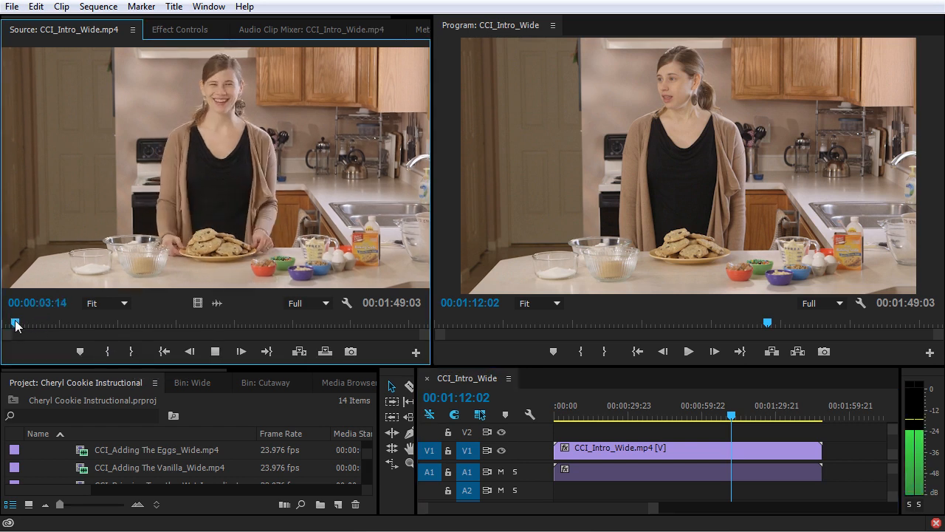
key(space)
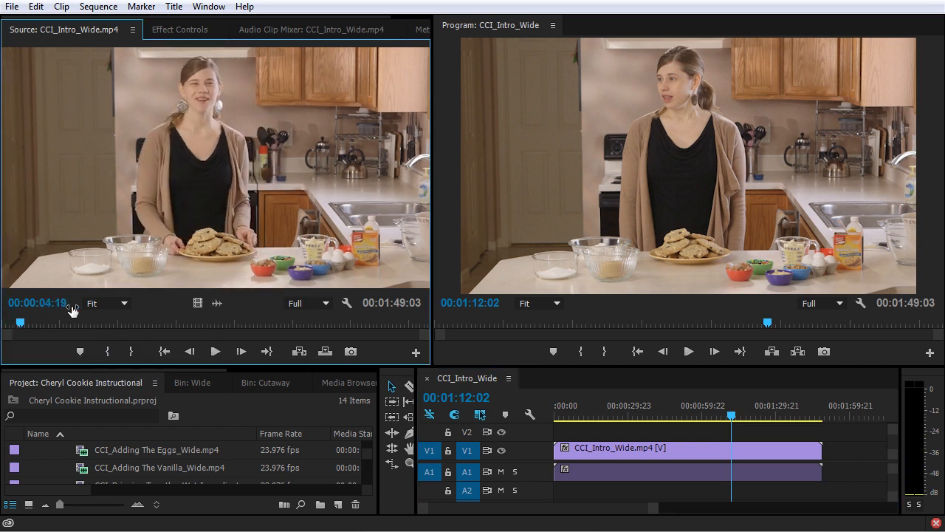
click(109, 353)
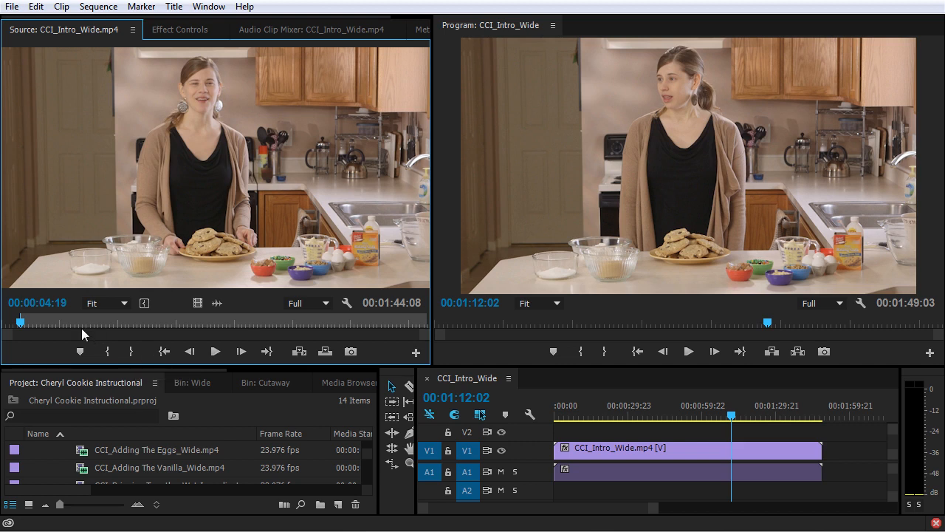
Step: Find the end of the wanted take in CCI_Intro_Wide.mp4 and mark an Out point at 00:00:26:13
key(space)
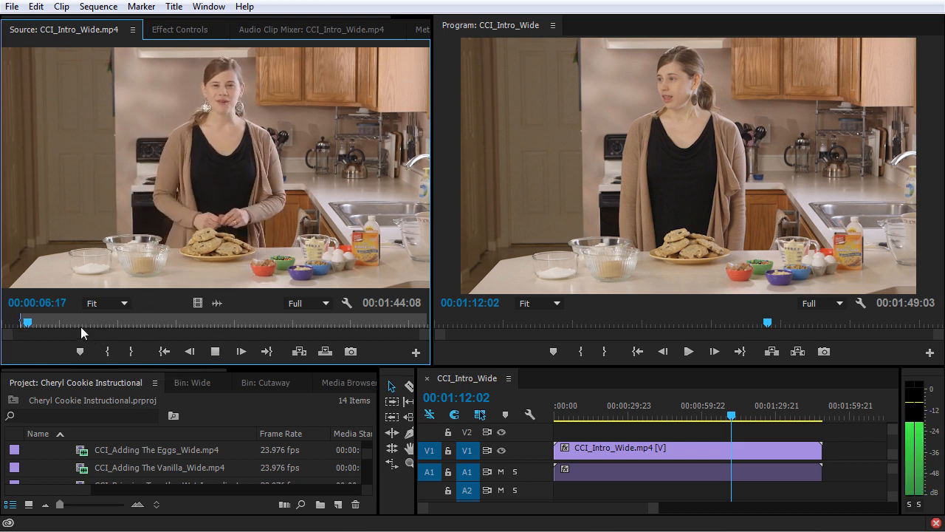
click(48, 322)
drag(50, 322, 95, 323)
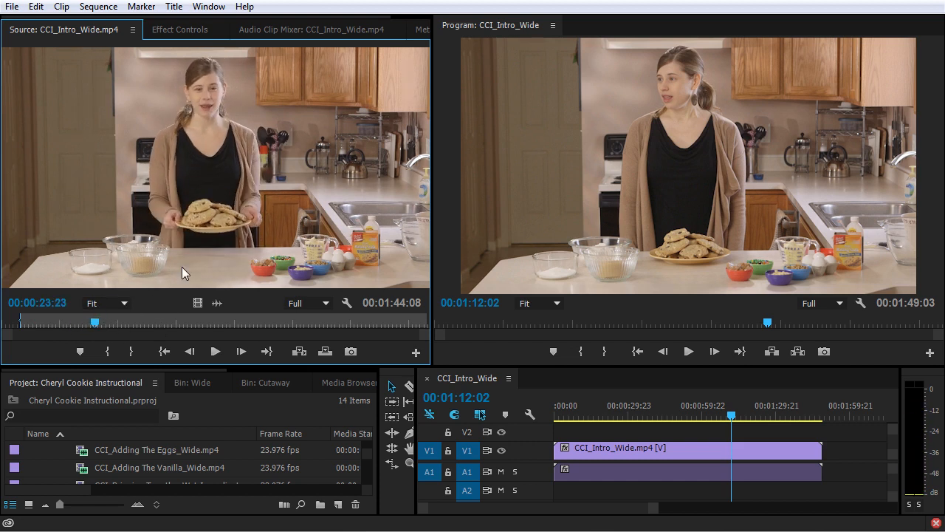
key(space)
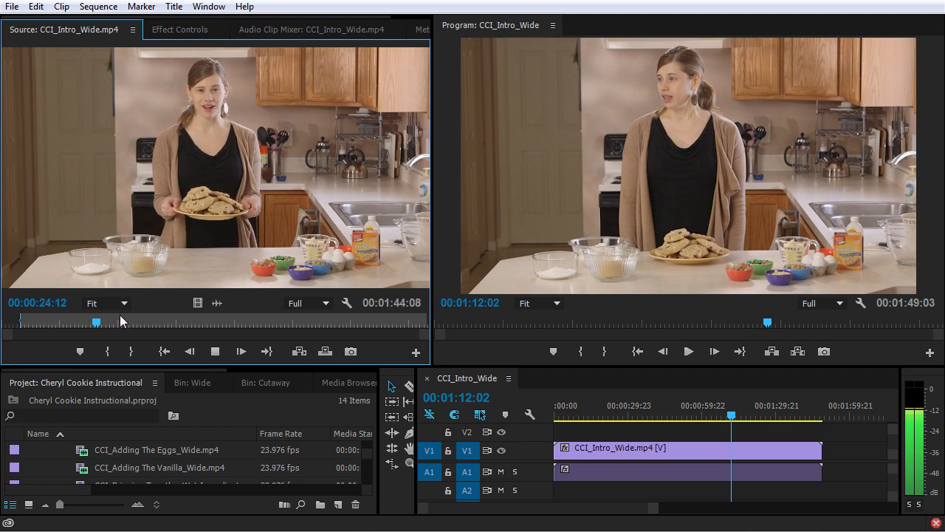
click(79, 323)
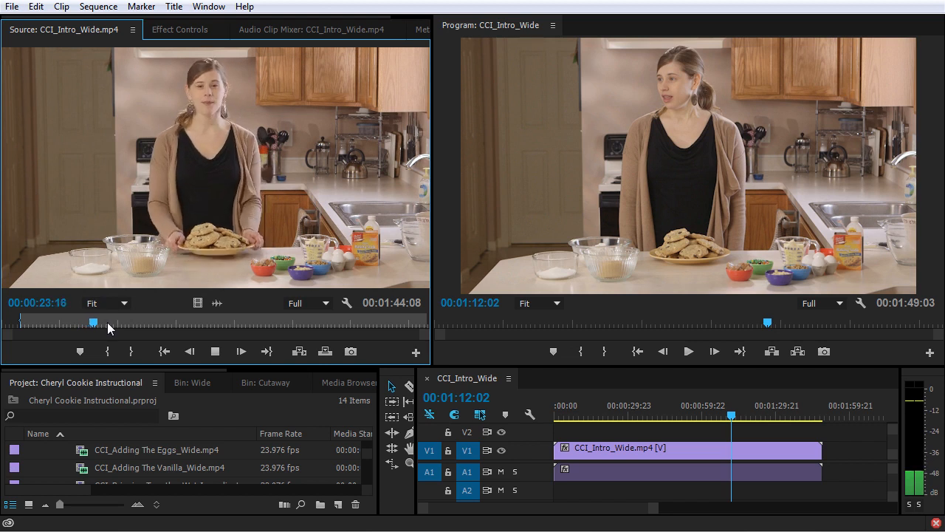
click(133, 352)
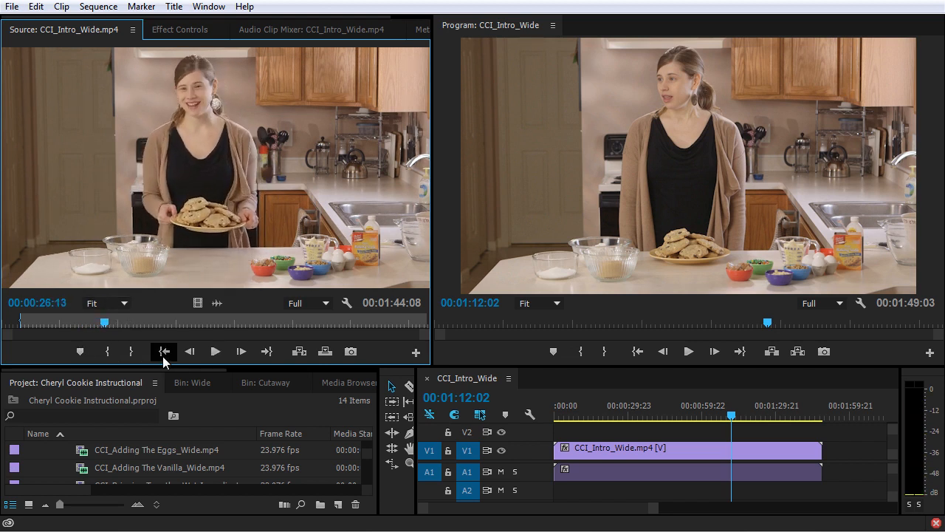
click(133, 354)
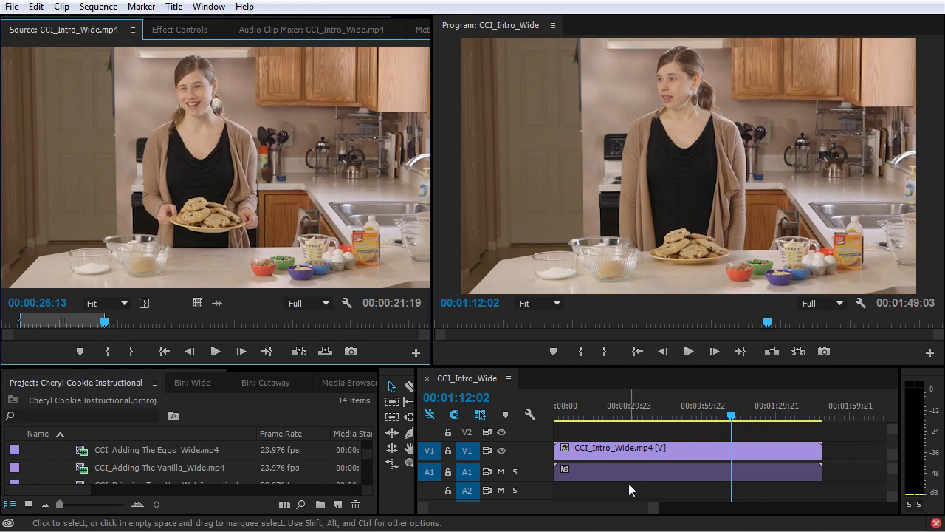
Step: Place the marked section of CCI_Intro_Wide.mp4 on V1 after the full clip with a gap between them, and put the playhead on it at 00:02:16:17
drag(656, 508, 760, 509)
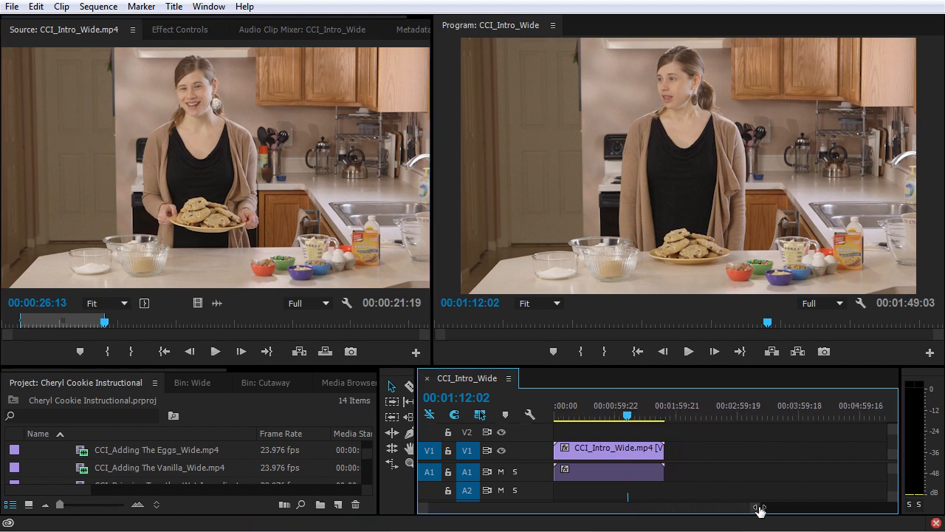
click(175, 152)
drag(175, 153, 689, 454)
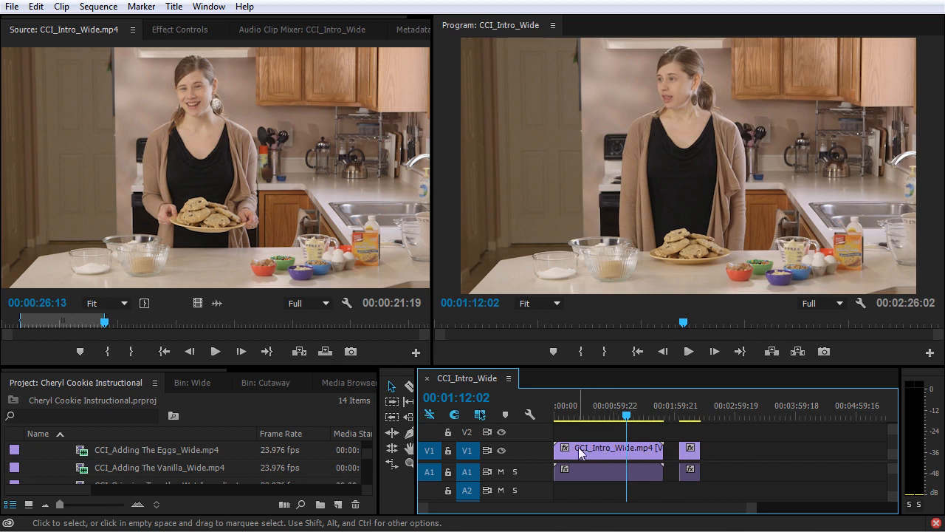
click(693, 418)
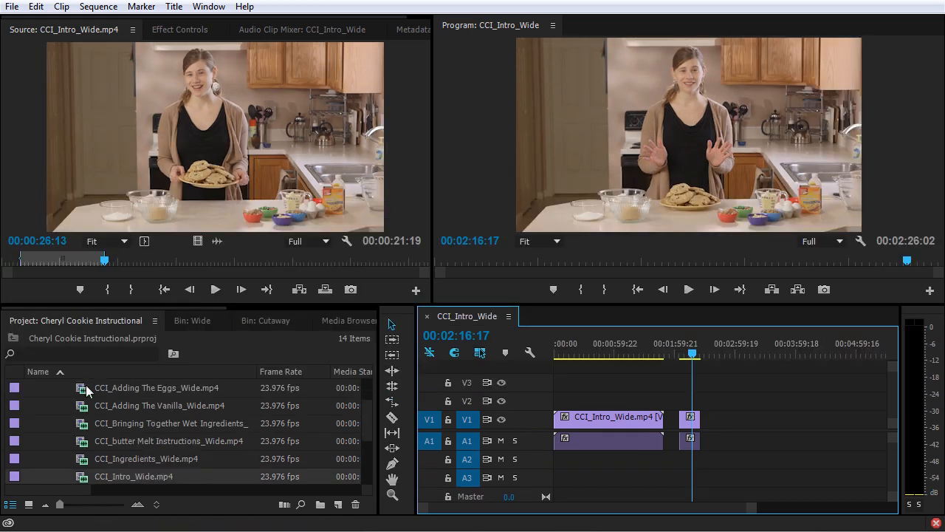
Step: Open CCI_Adding The Vanilla_Wide.mp4 in an enlarged Source Monitor and play its opening seconds
scroll(89, 438, down, 1)
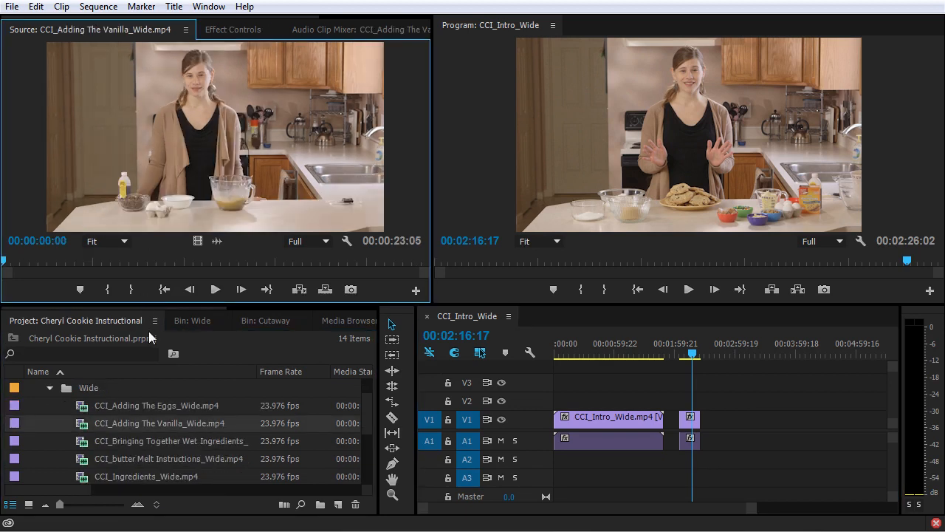
drag(149, 304, 150, 358)
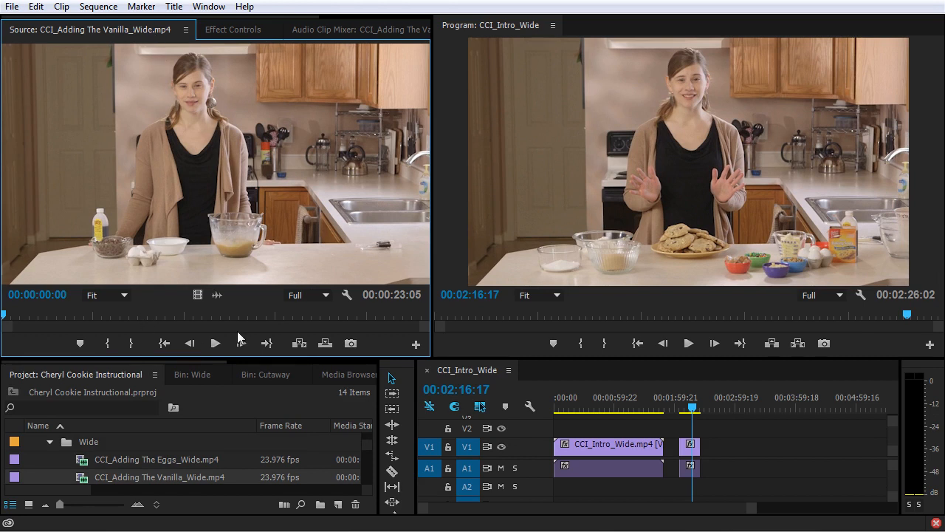
key(space)
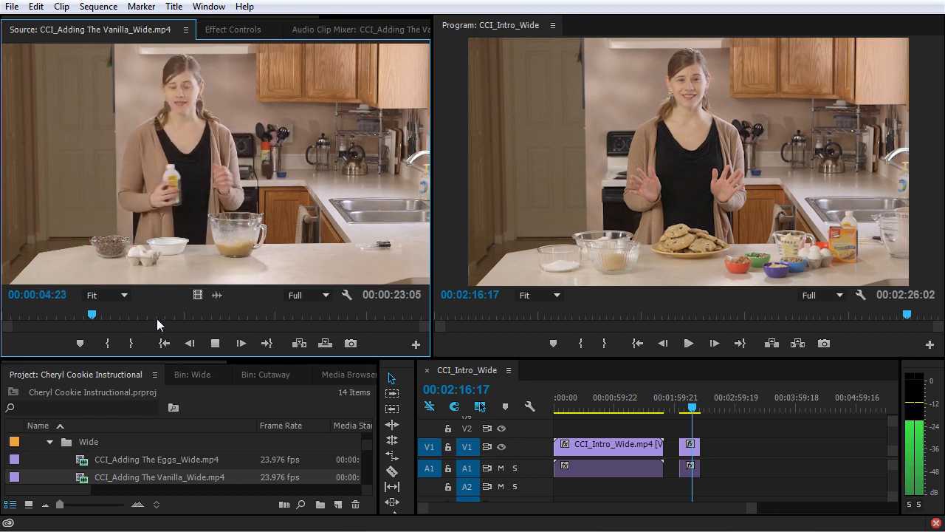
key(space)
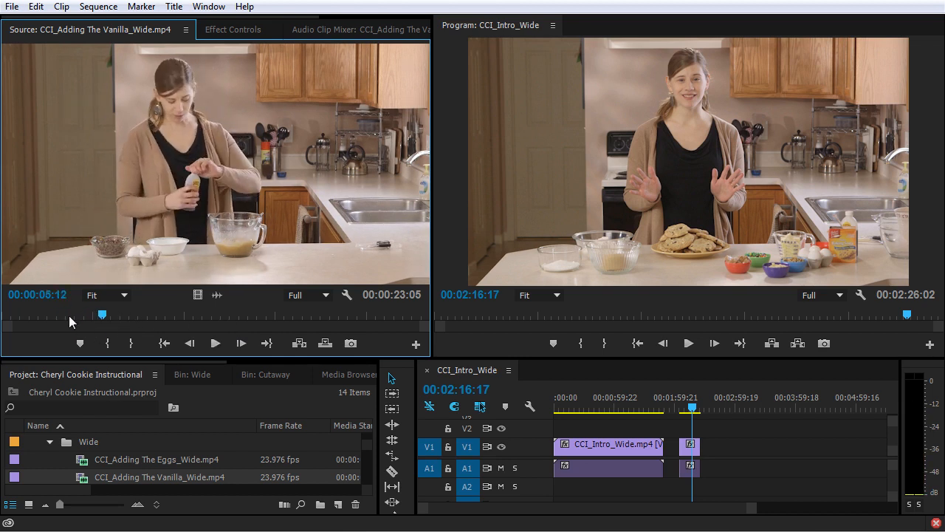
Step: Locate where the presenter starts in CCI_Adding The Vanilla_Wide.mp4 and mark an In point at 00:00:03:01
click(69, 315)
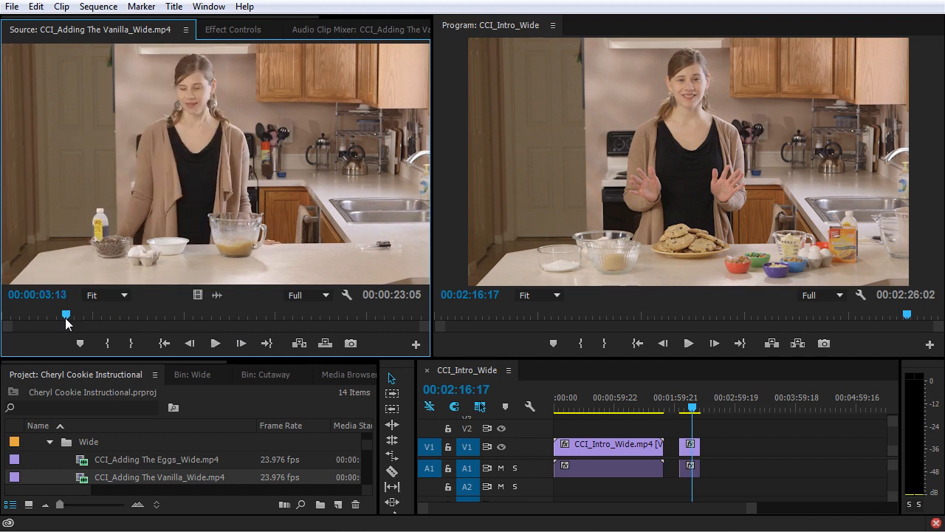
key(space)
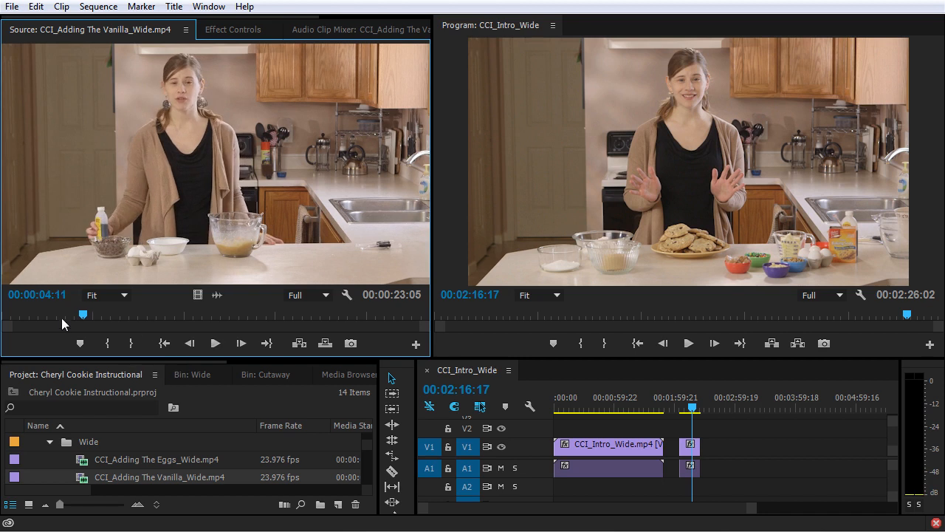
click(61, 317)
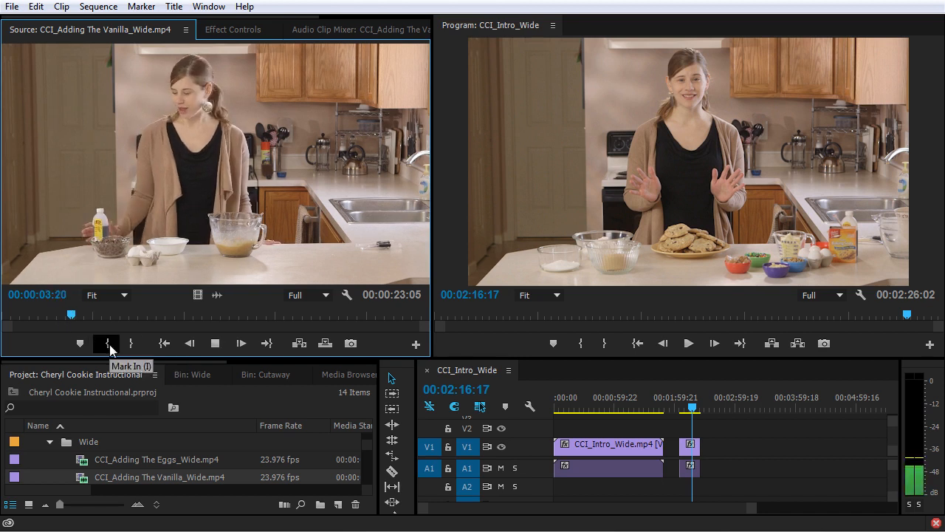
click(60, 316)
drag(60, 316, 57, 316)
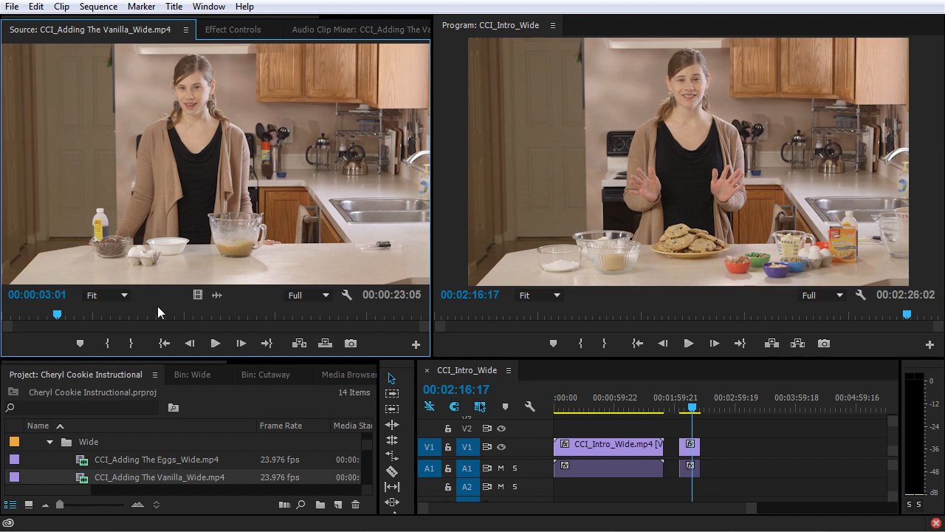
key(i)
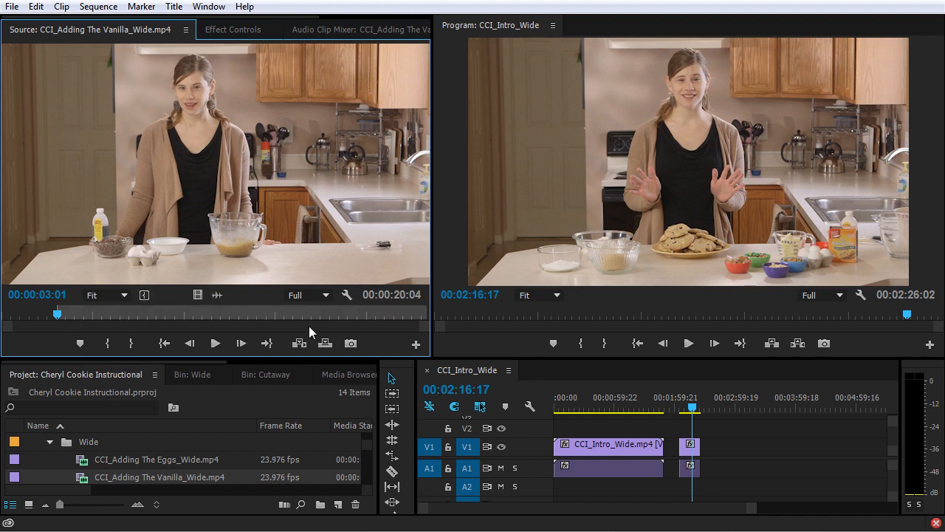
Step: Play CCI_Adding The Vanilla_Wide.mp4 on to 00:00:21:22 and mark an Out point there
key(space)
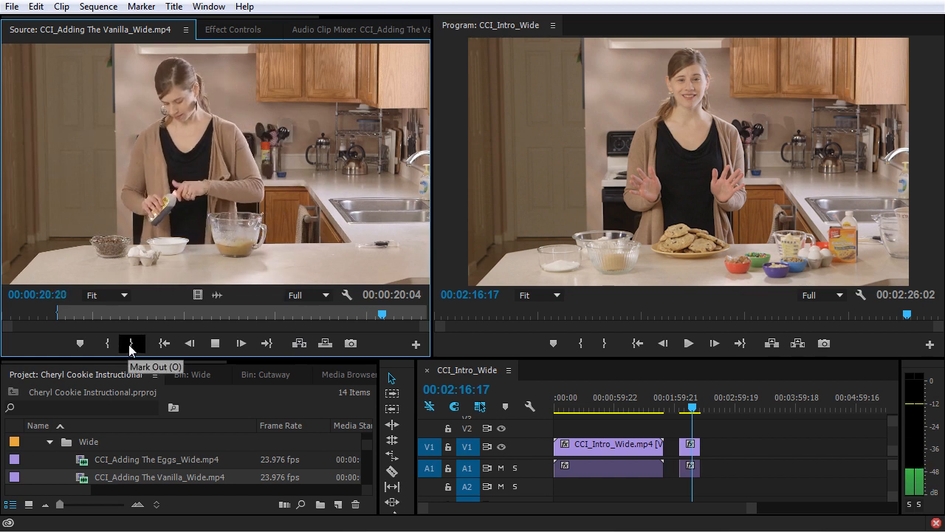
key(space)
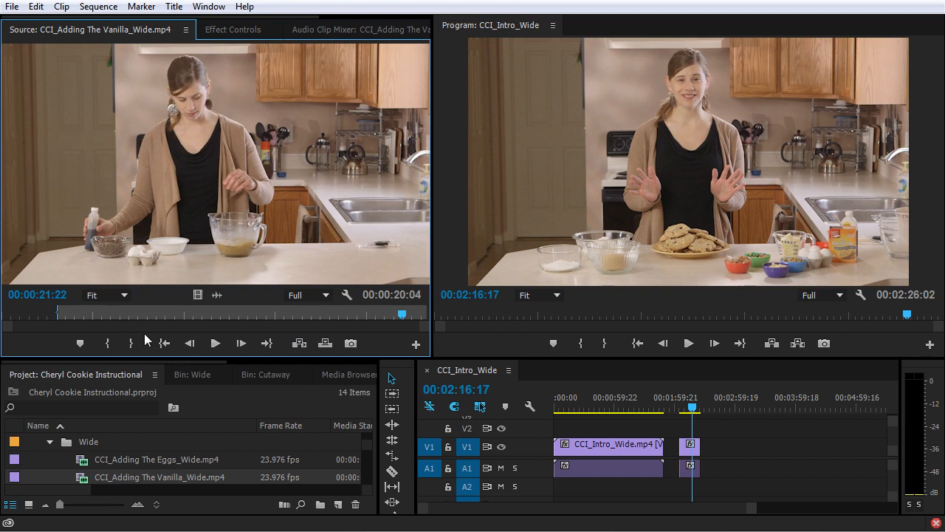
key(o)
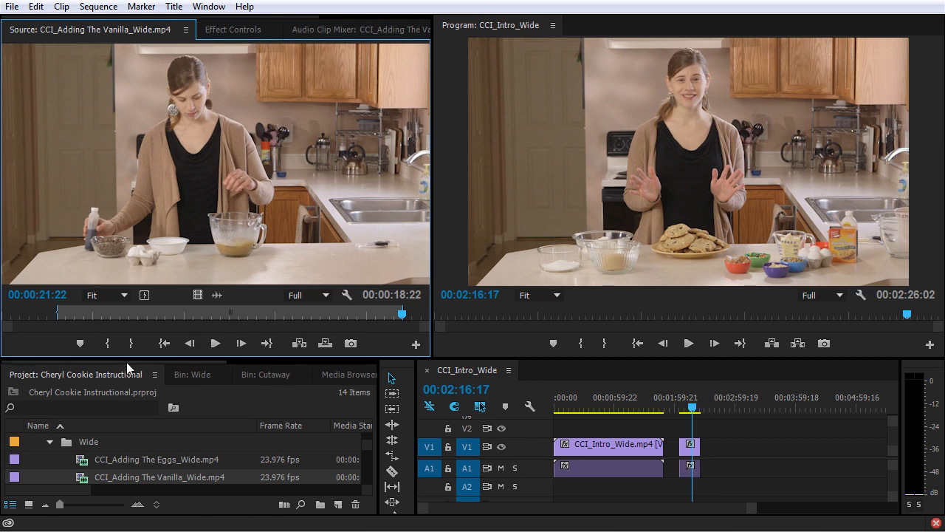
Step: Enlarge the project area, show the Wide bin's thumbnails and select the CCI_Adding The Eggs_Wide.mp4 clip
drag(130, 359, 133, 240)
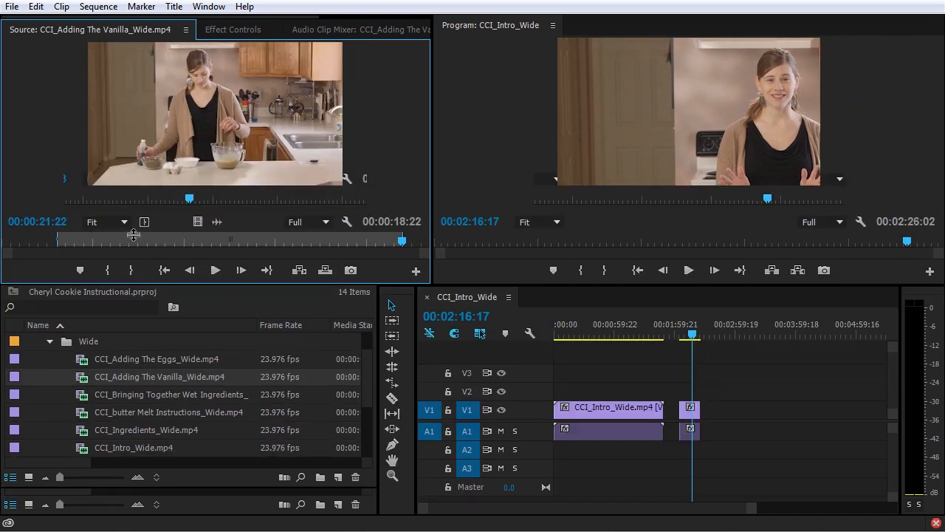
click(191, 251)
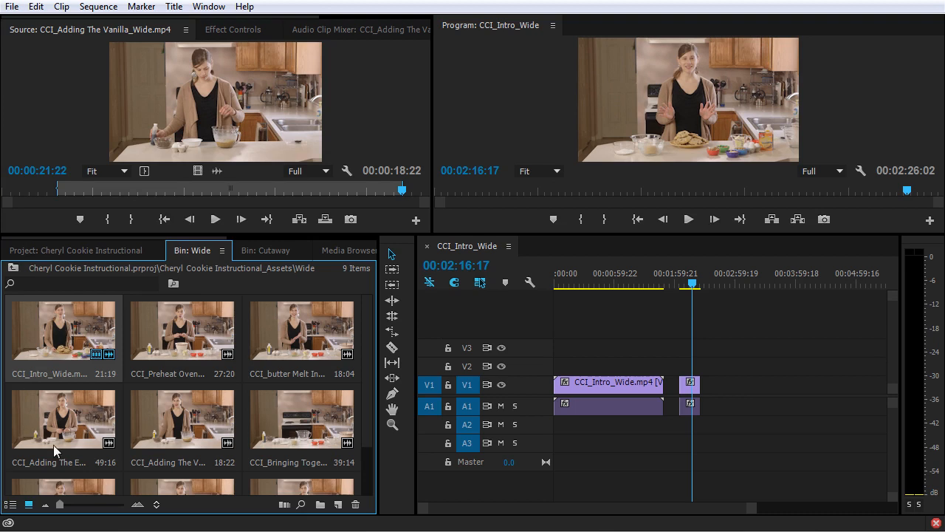
click(156, 412)
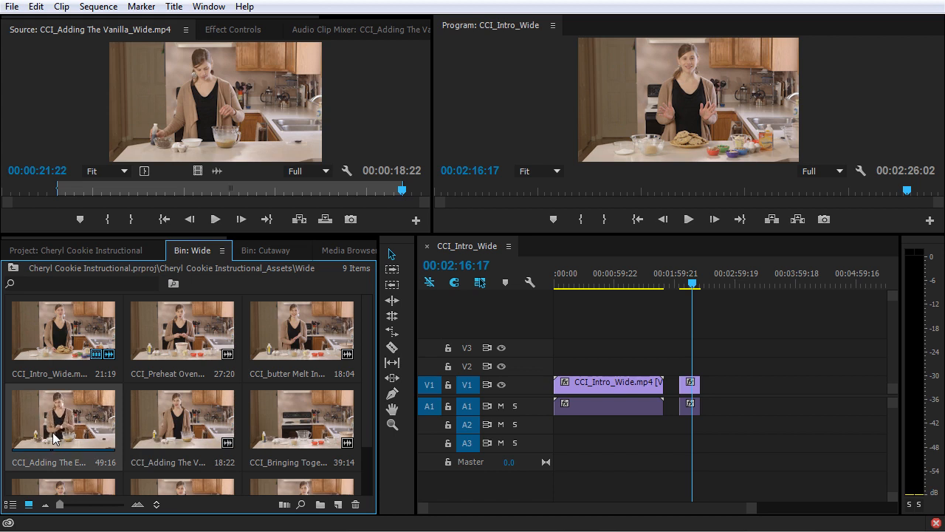
Step: Enlarge the Wide bin's thumbnails and play CCI_Adding The Eggs_Wide.mp4 there, marking In near 00:00:04:00 and Out near 00:00:45:15
drag(60, 505, 98, 508)
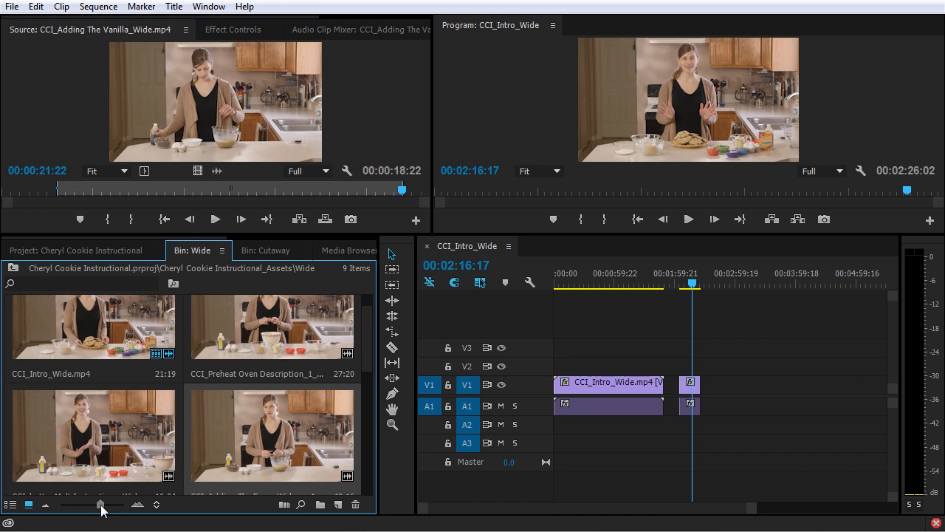
drag(363, 348, 369, 369)
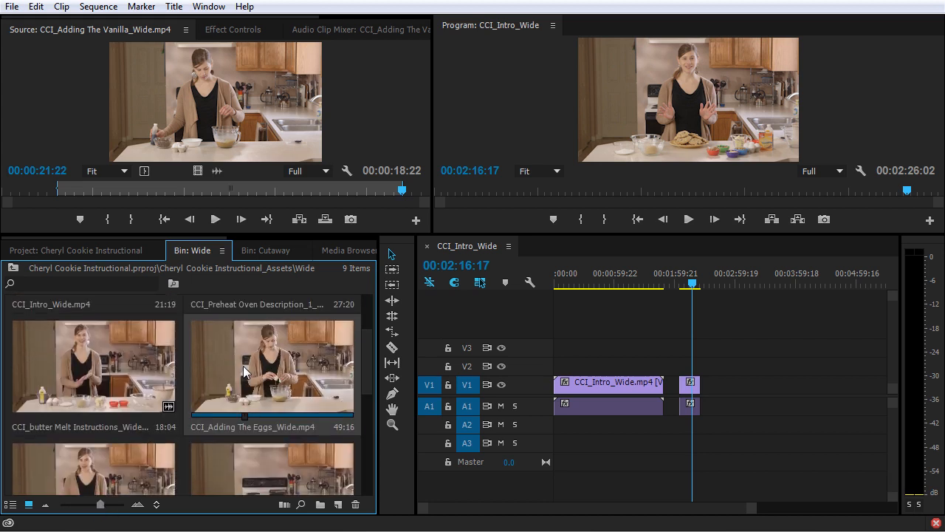
key(space)
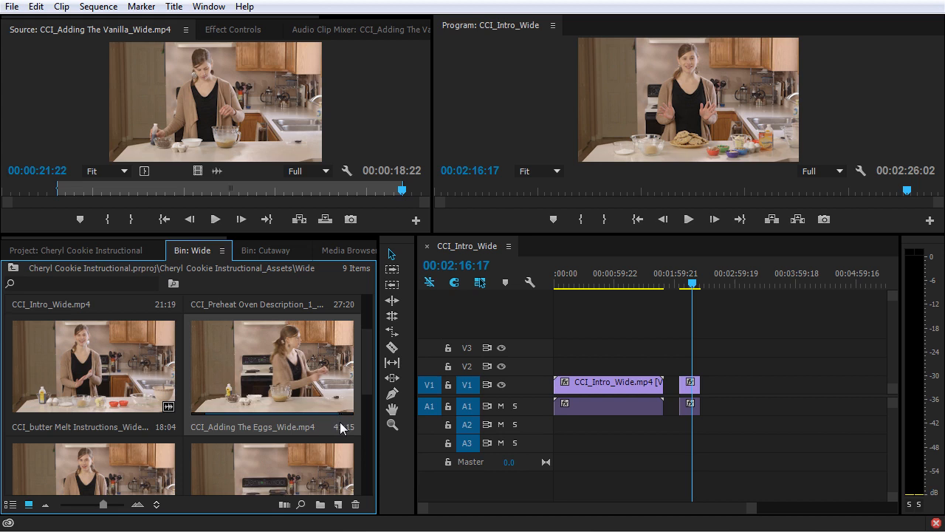
Step: Open CCI_Adding The Eggs_Wide.mp4 in the Source Monitor and place its marked section directly after the last clip on V1 and A1
double_click(264, 390)
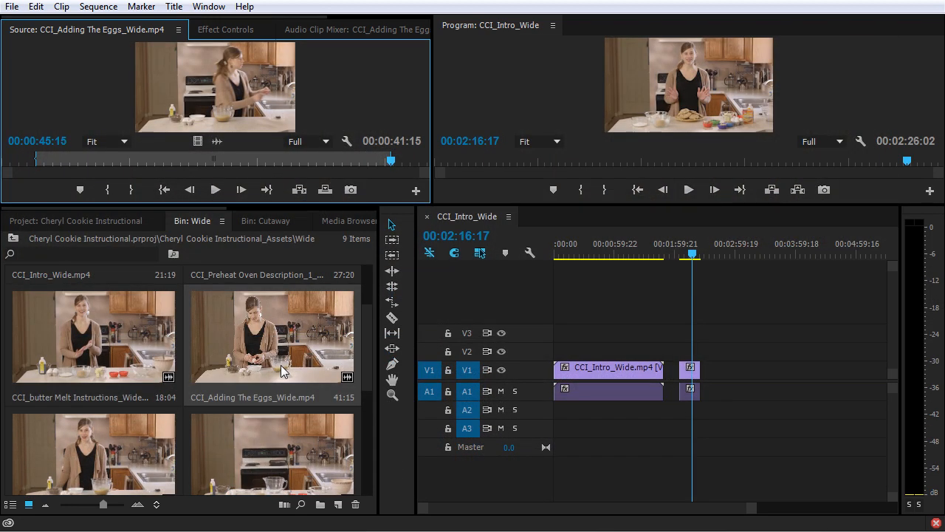
click(281, 365)
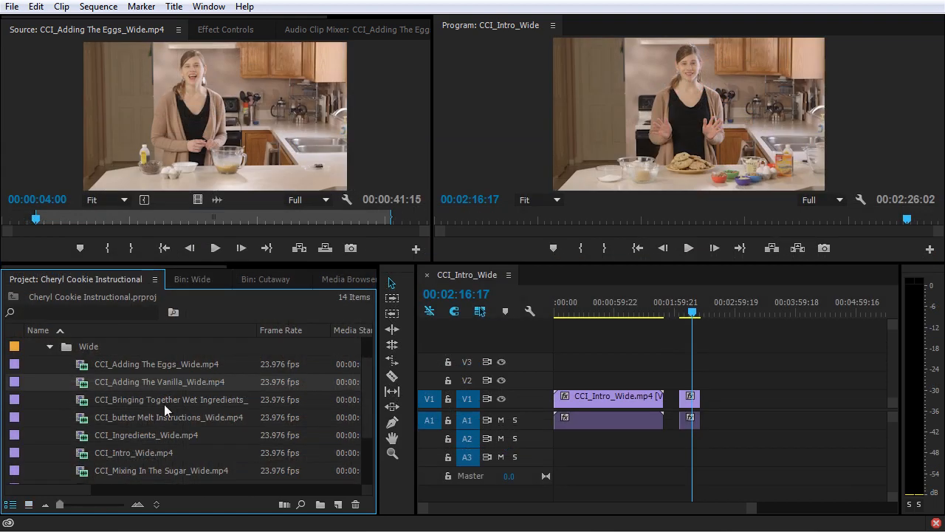
drag(204, 153, 715, 406)
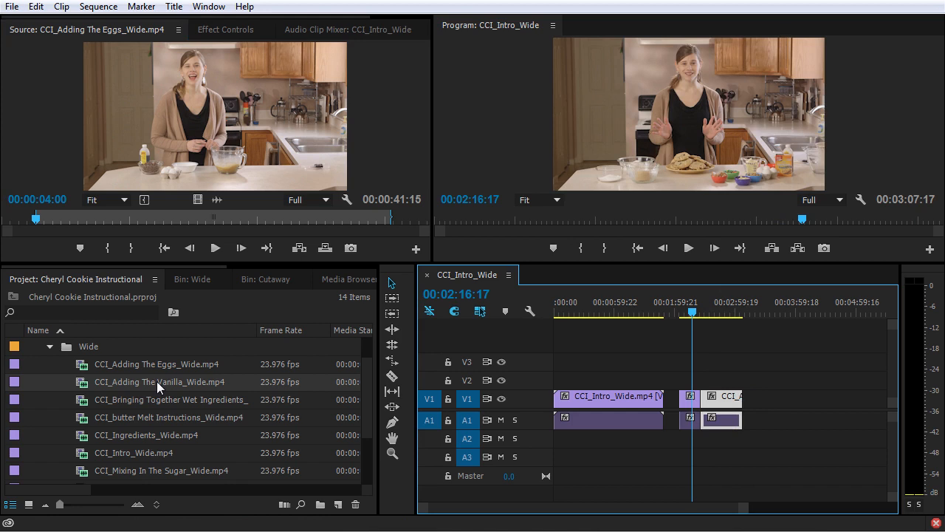